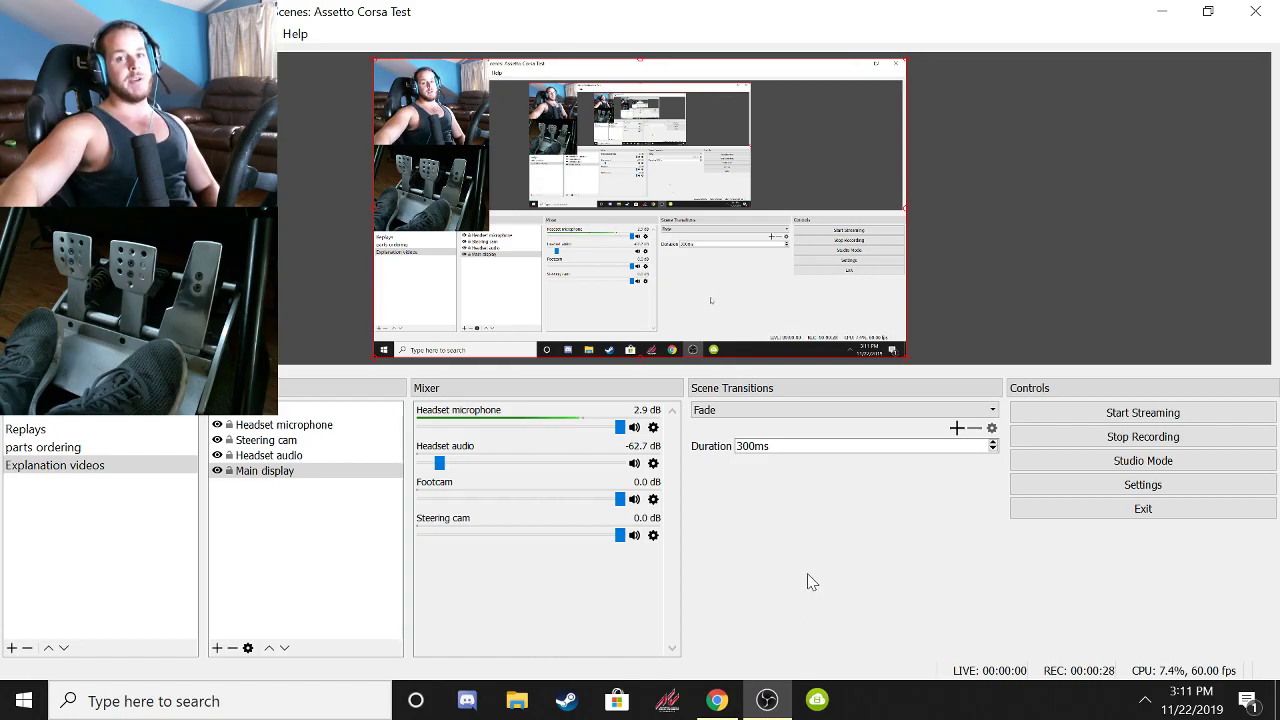
Bring Chrome in front of the recording OBS Studio window
{"action": "left_click", "coordinate": [717, 700]}
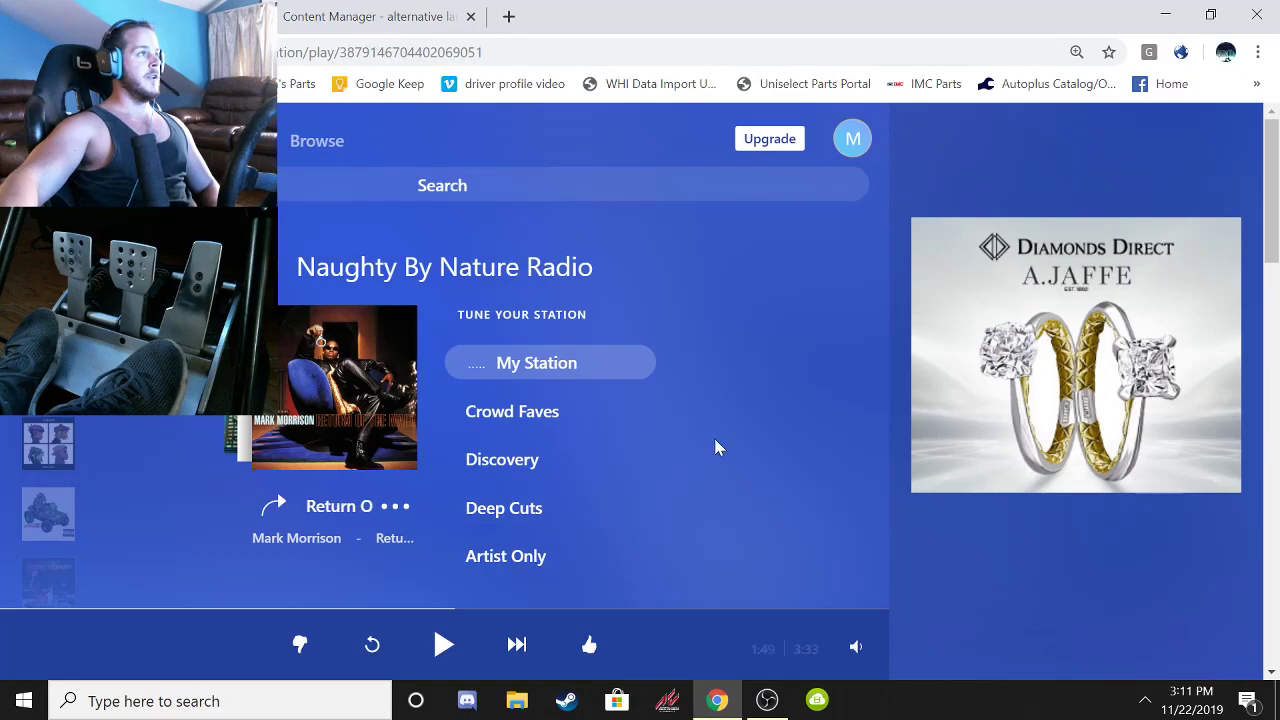
Switch to the Content Manager tab and look over the page
{"action": "left_click", "coordinate": [360, 20]}
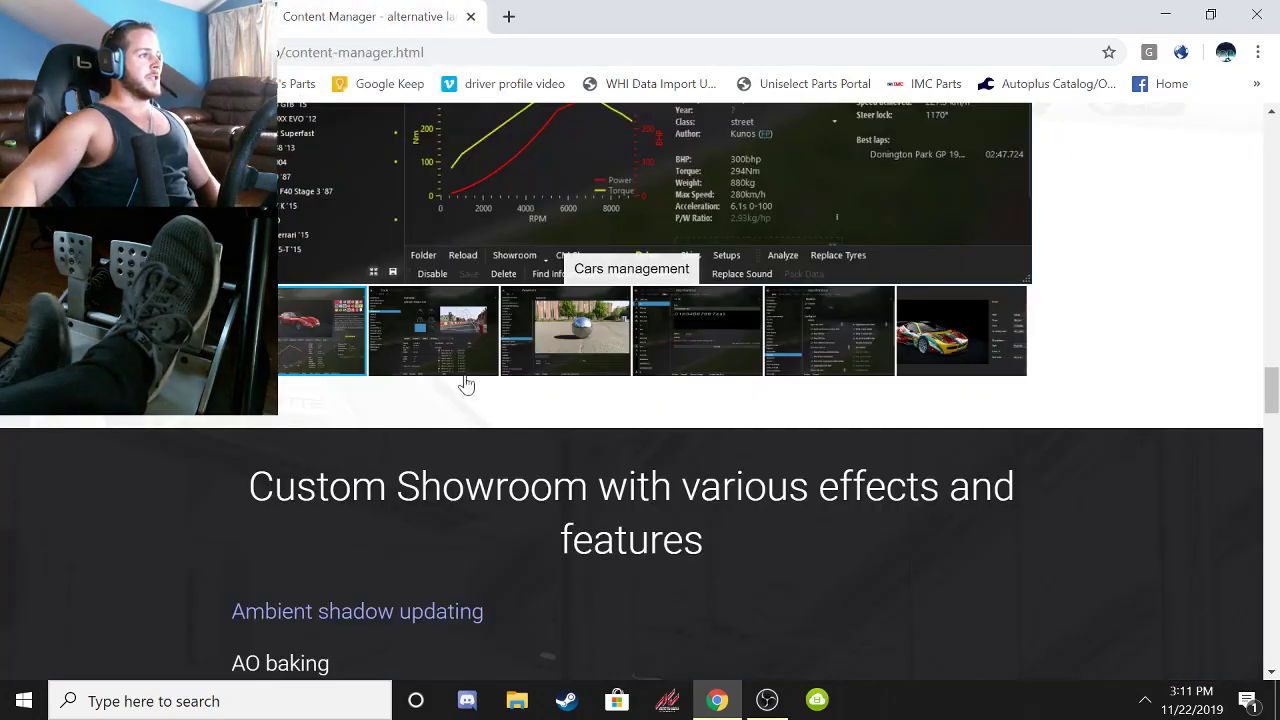
{"action": "scroll", "coordinate": [443, 380], "scroll_direction": "up", "scroll_amount": 5}
{"action": "scroll", "coordinate": [491, 388], "scroll_direction": "up", "scroll_amount": 15}
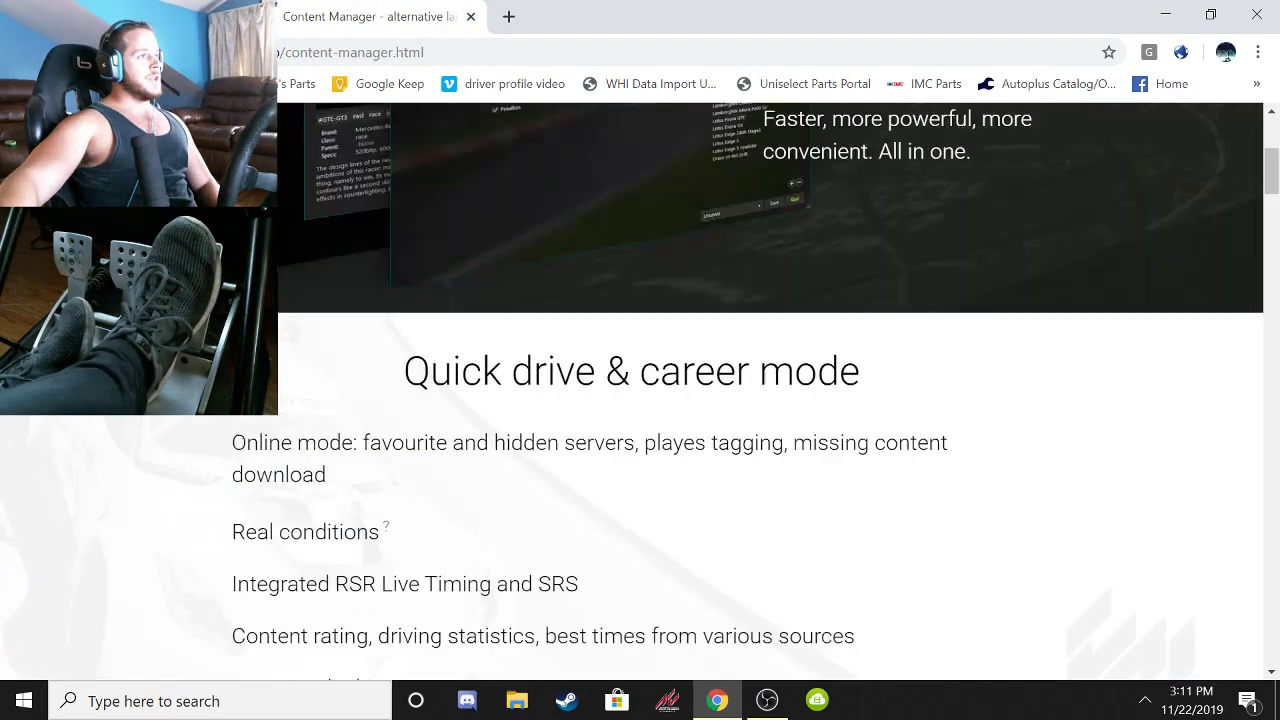
{"action": "scroll", "coordinate": [501, 377], "scroll_direction": "down", "scroll_amount": 10}
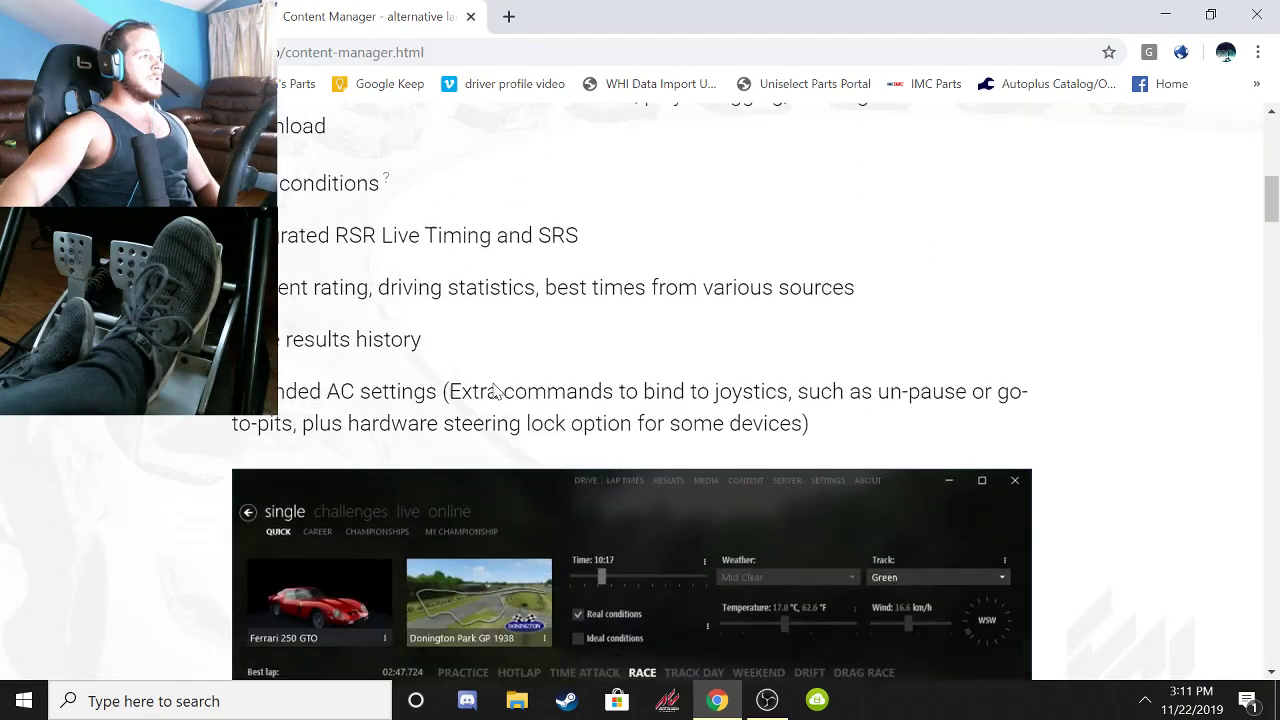
{"action": "scroll", "coordinate": [493, 390], "scroll_direction": "up", "scroll_amount": 10}
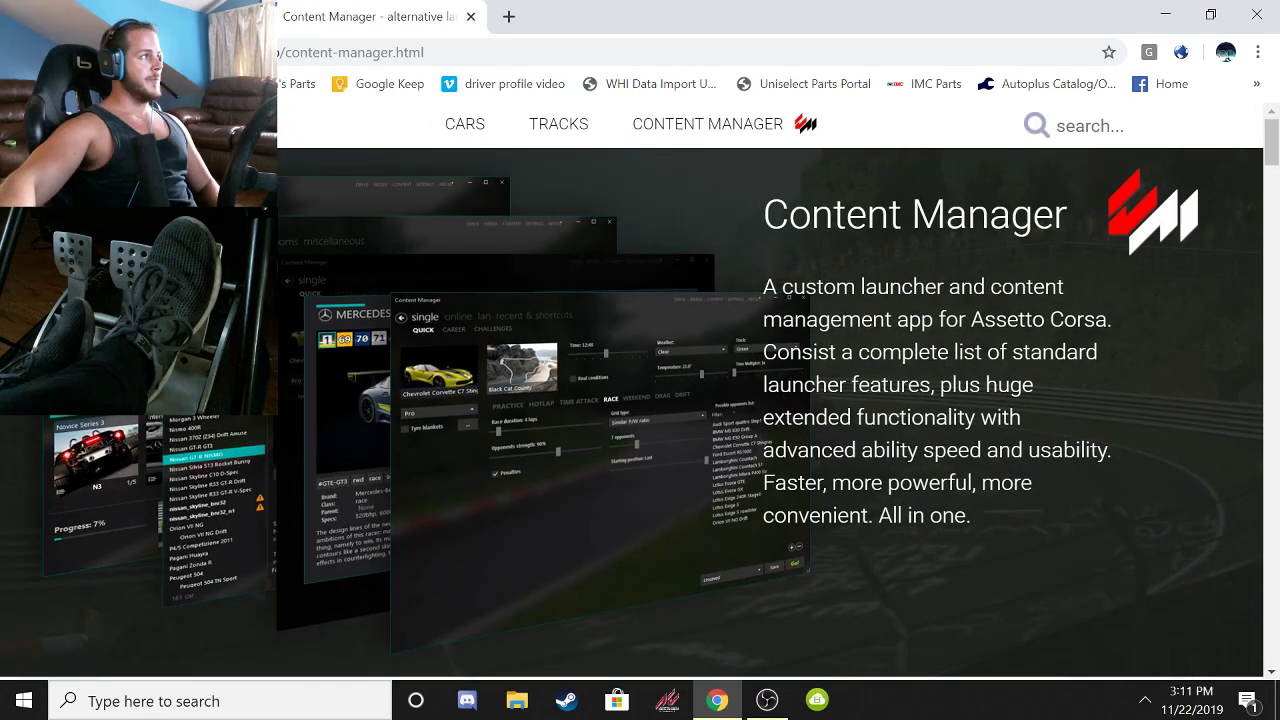
Go back to the Google results and reopen the Content Manager site from the first result
{"action": "key", "text": "alt+Left"}
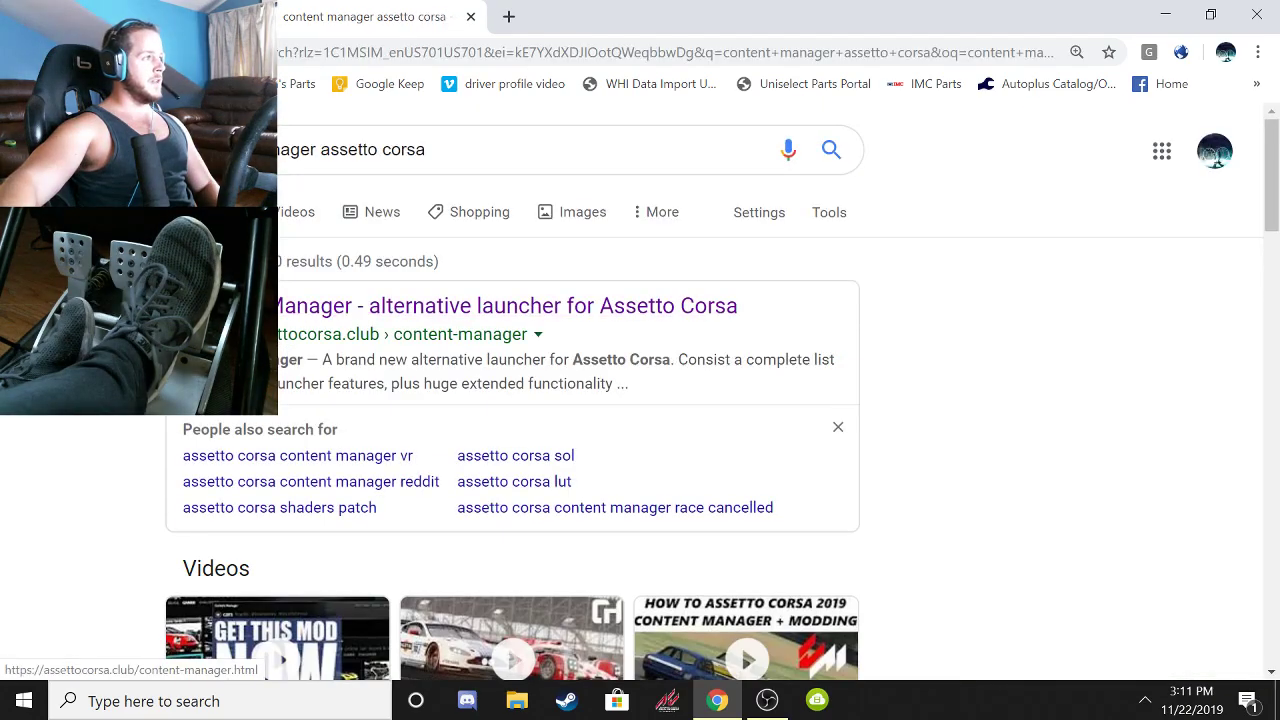
{"action": "left_click", "coordinate": [423, 313]}
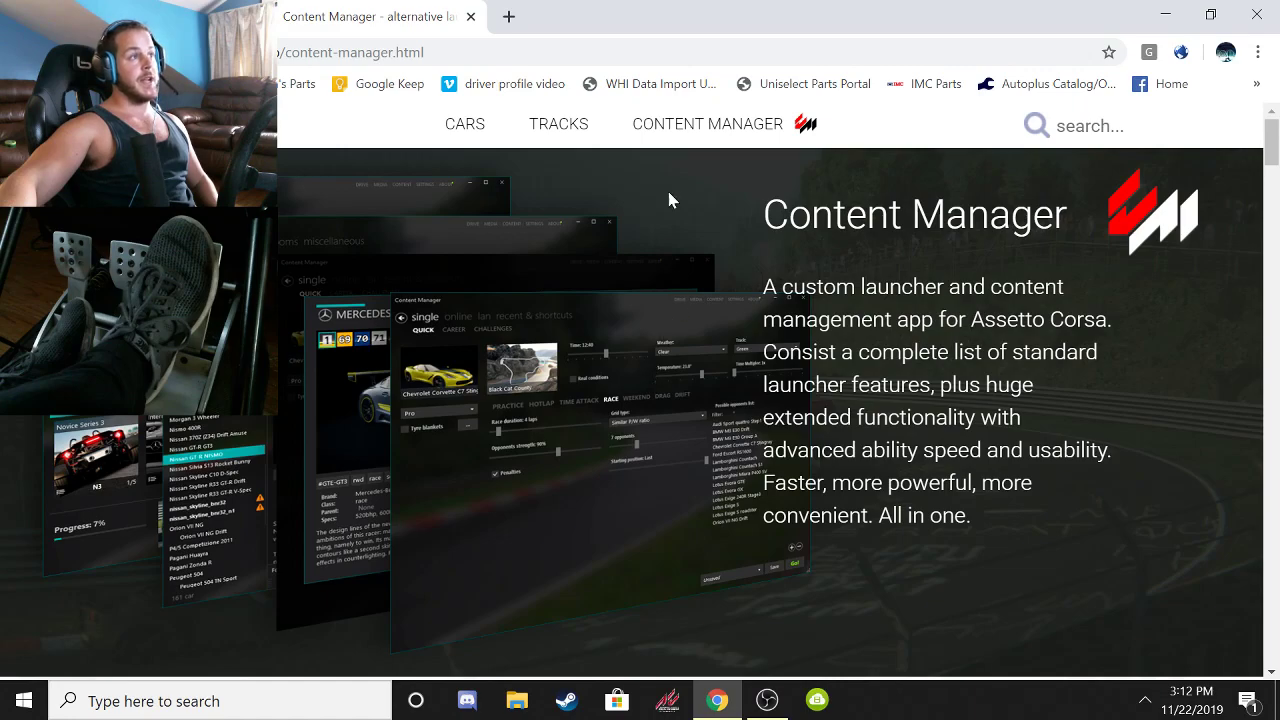
{"action": "left_click", "coordinate": [697, 125]}
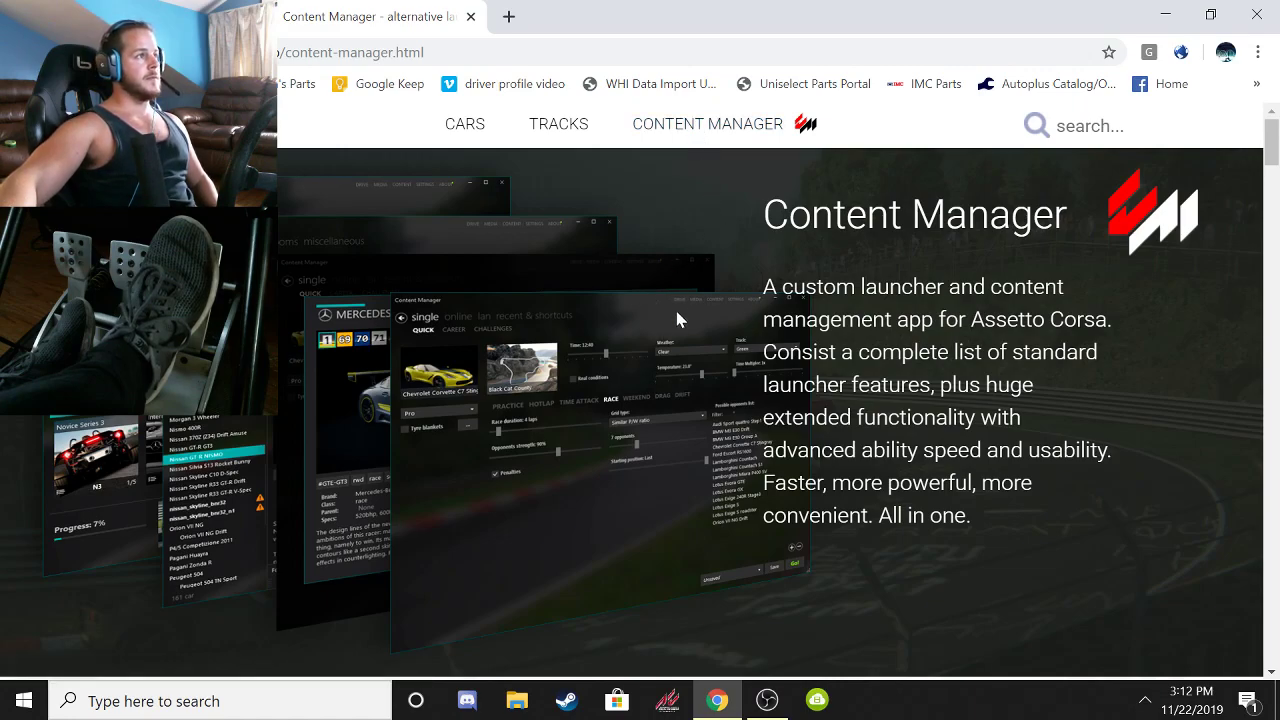
Scroll down to the Download Content Manager section with its Download Lite Version link
{"action": "scroll", "coordinate": [679, 318], "scroll_direction": "down", "scroll_amount": 15}
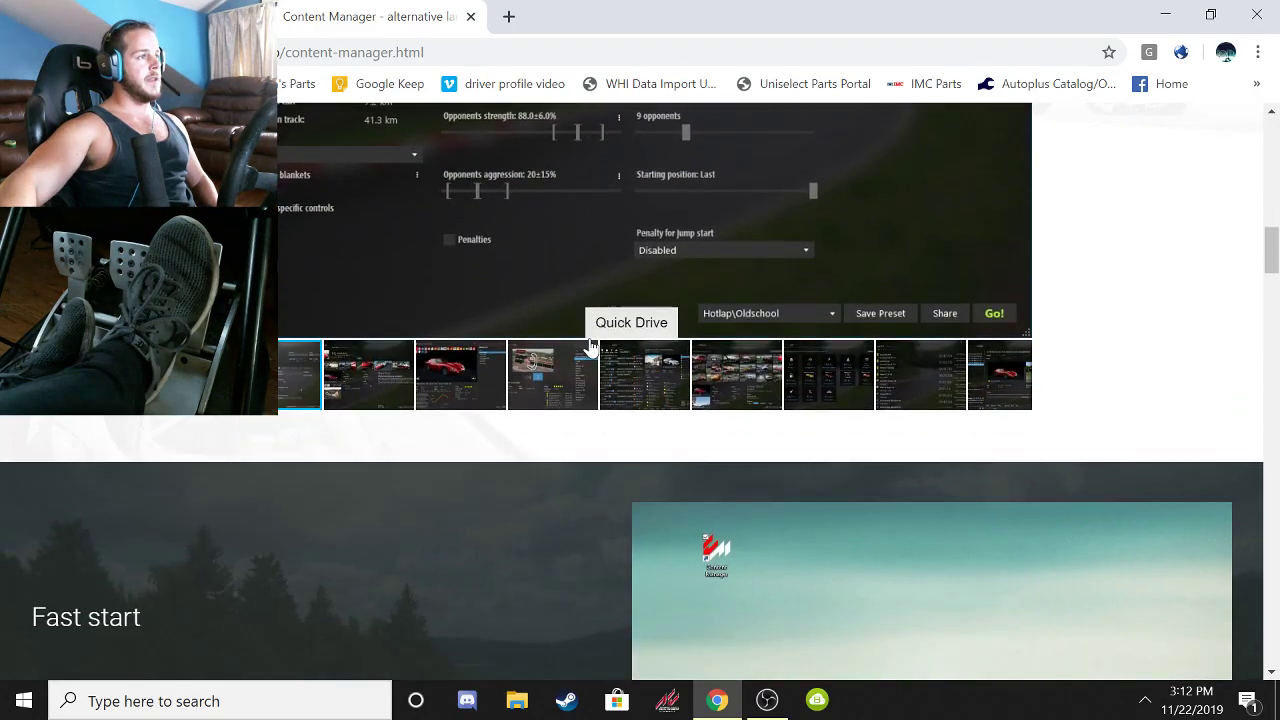
{"action": "scroll", "coordinate": [590, 343], "scroll_direction": "down", "scroll_amount": 12}
{"action": "scroll", "coordinate": [583, 349], "scroll_direction": "down", "scroll_amount": 6}
{"action": "scroll", "coordinate": [583, 349], "scroll_direction": "up", "scroll_amount": 3}
{"action": "scroll", "coordinate": [585, 350], "scroll_direction": "down", "scroll_amount": 3}
{"action": "scroll", "coordinate": [590, 352], "scroll_direction": "down", "scroll_amount": 9}
{"action": "scroll", "coordinate": [590, 352], "scroll_direction": "up", "scroll_amount": 3}
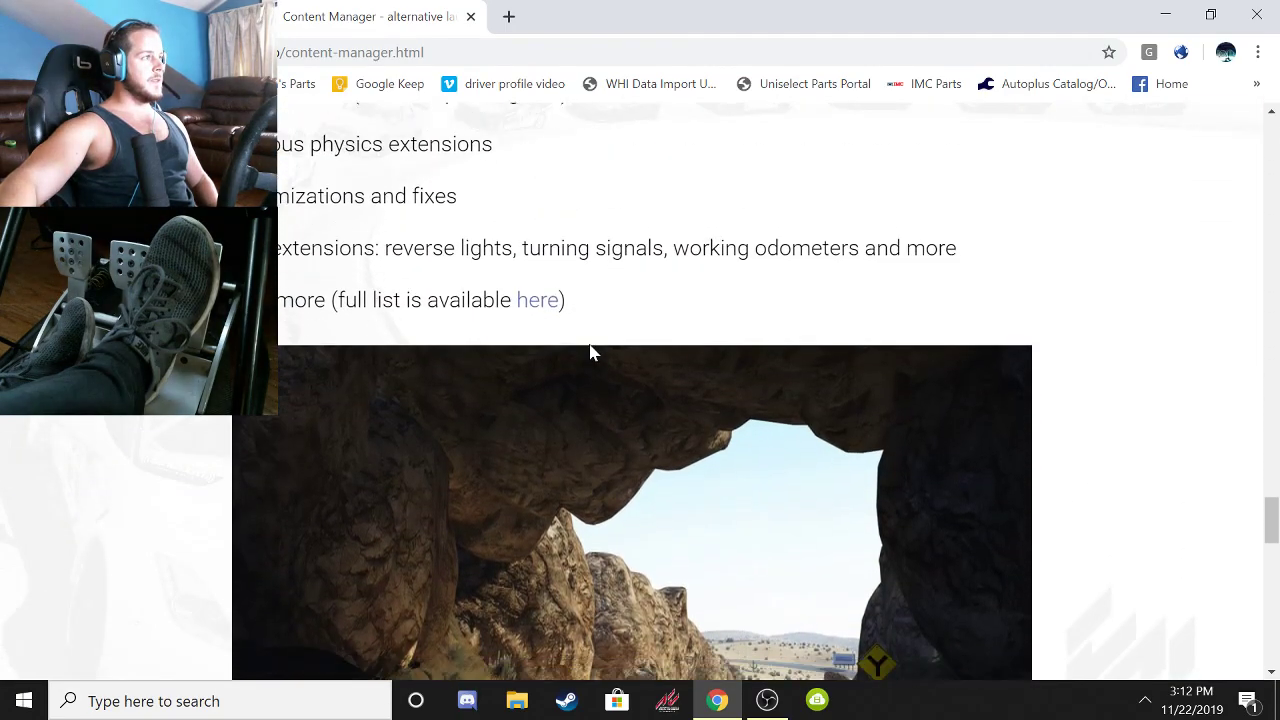
{"action": "scroll", "coordinate": [590, 352], "scroll_direction": "down", "scroll_amount": 5}
{"action": "scroll", "coordinate": [766, 423], "scroll_direction": "down", "scroll_amount": 4}
{"action": "scroll", "coordinate": [1154, 574], "scroll_direction": "down", "scroll_amount": 4}
{"action": "scroll", "coordinate": [600, 417], "scroll_direction": "down", "scroll_amount": 1}
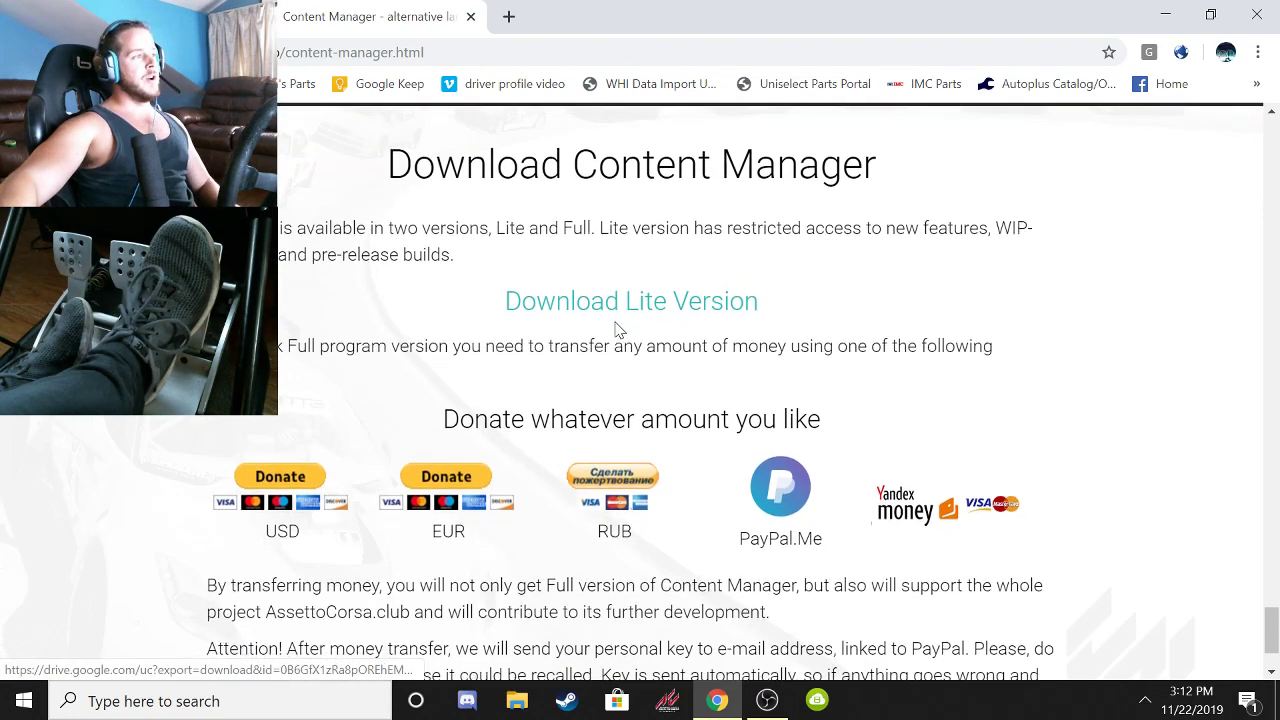
{"action": "scroll", "coordinate": [618, 322], "scroll_direction": "down", "scroll_amount": 1}
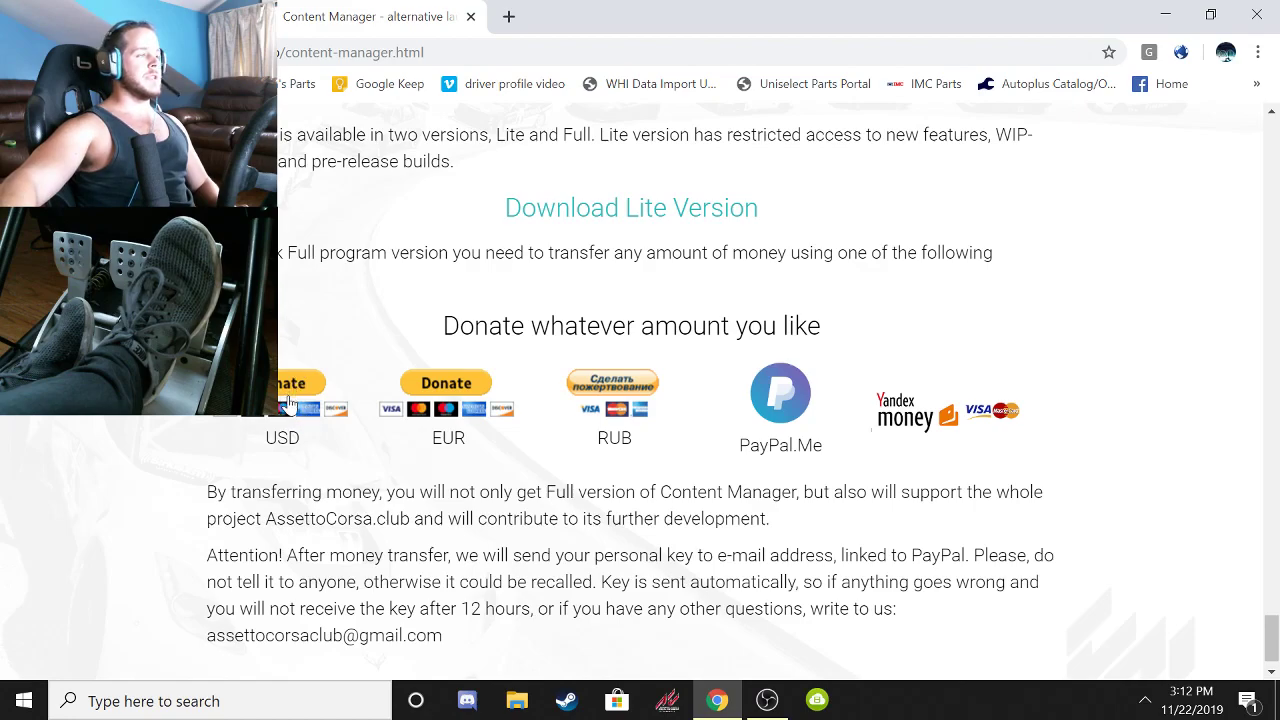
{"action": "scroll", "coordinate": [345, 467], "scroll_direction": "down", "scroll_amount": 1}
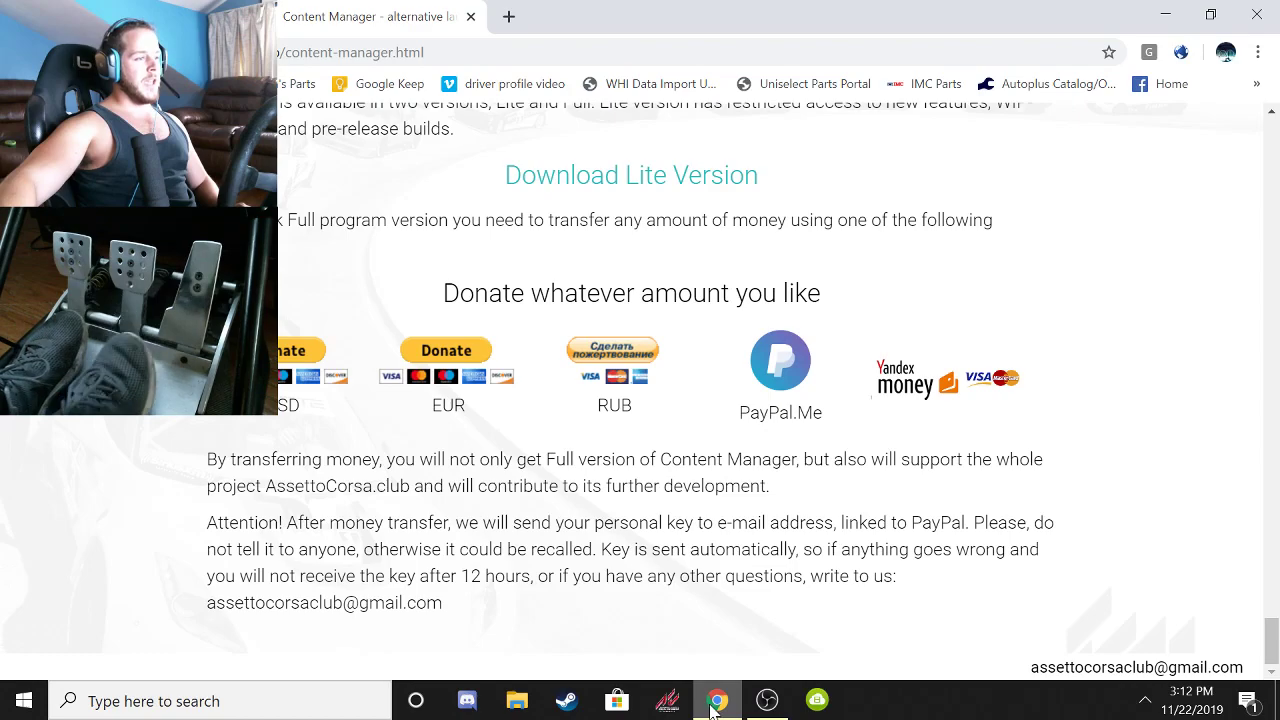
{"action": "mouse_move", "coordinate": [714, 703]}
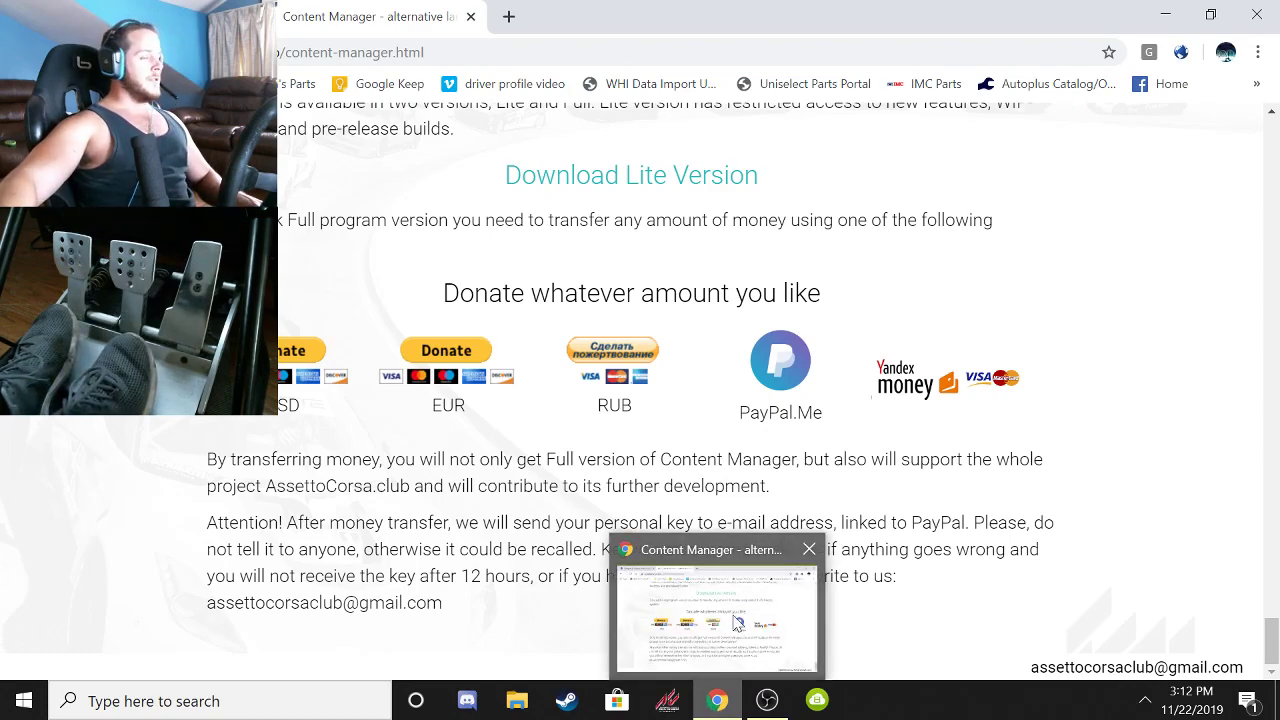
{"action": "left_click", "coordinate": [737, 622]}
Move the Content Manager desktop shortcut to an open spot and launch the app from it
{"action": "left_click_drag", "start_coordinate": [288, 125], "coordinate": [717, 578]}
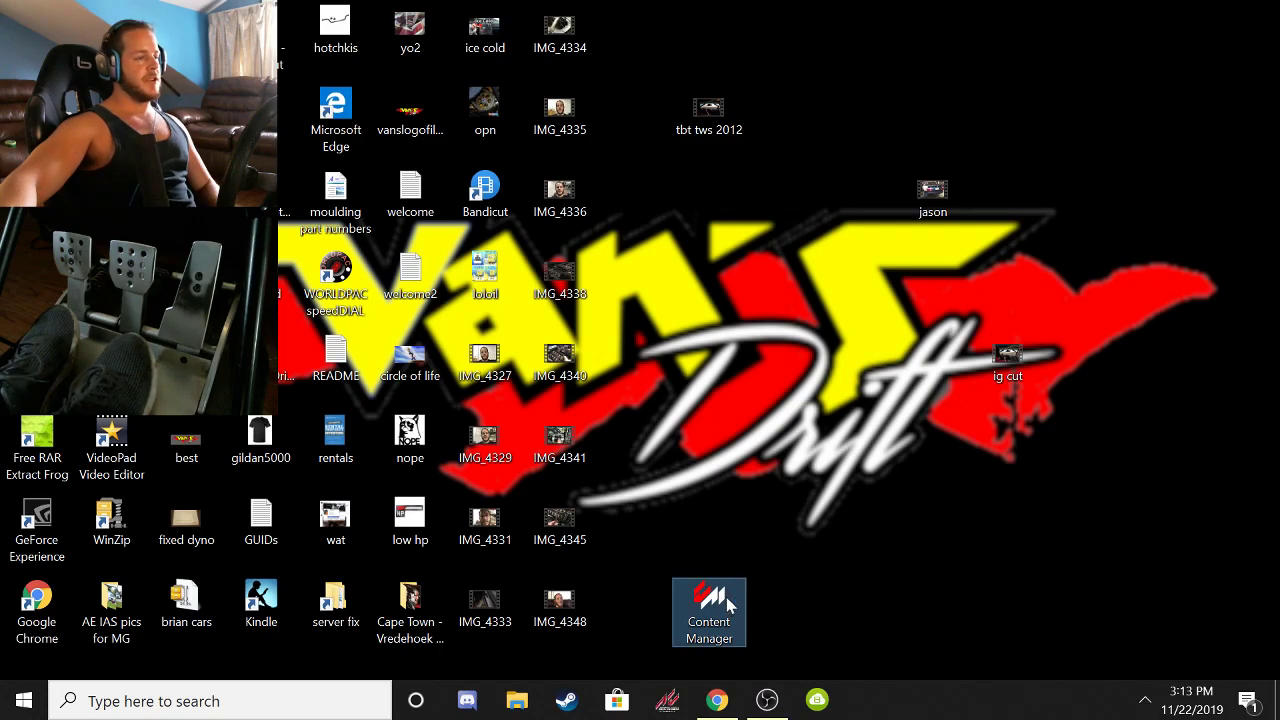
{"action": "left_click", "coordinate": [668, 340]}
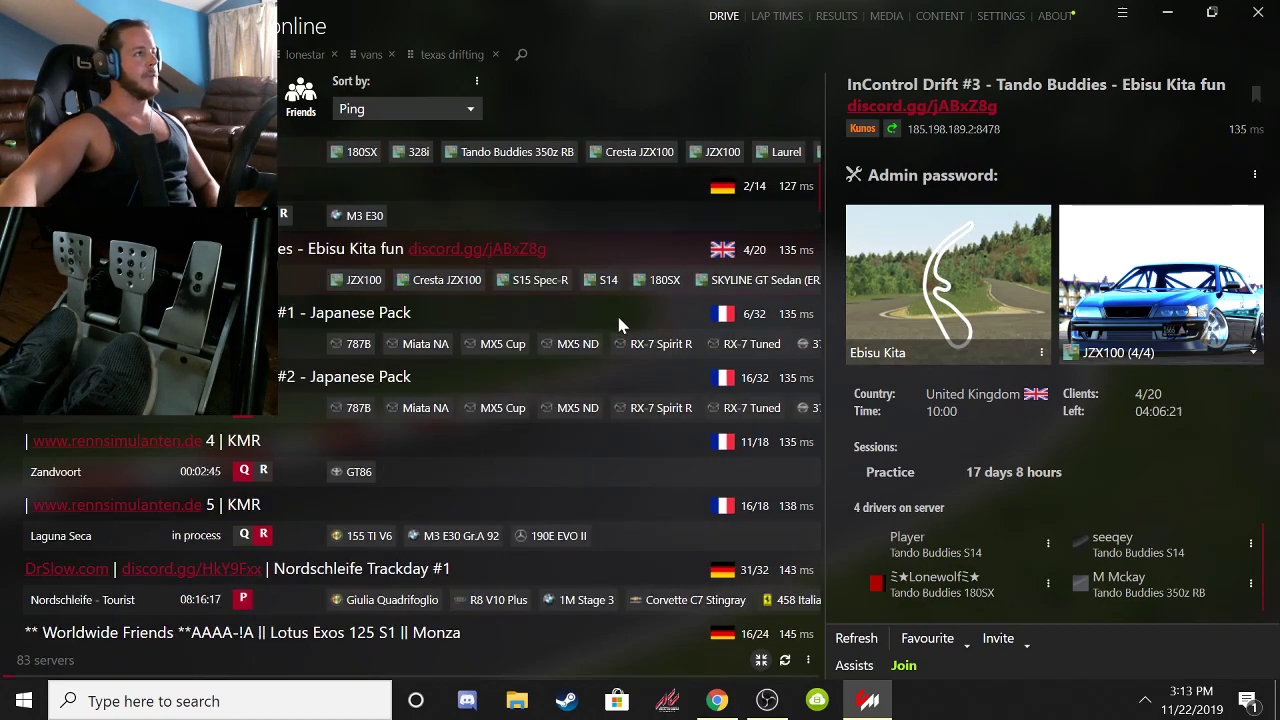
Switch to Quick Drive, showing Hotlap mode at Circuit of The Americas
{"action": "left_click", "coordinate": [40, 54]}
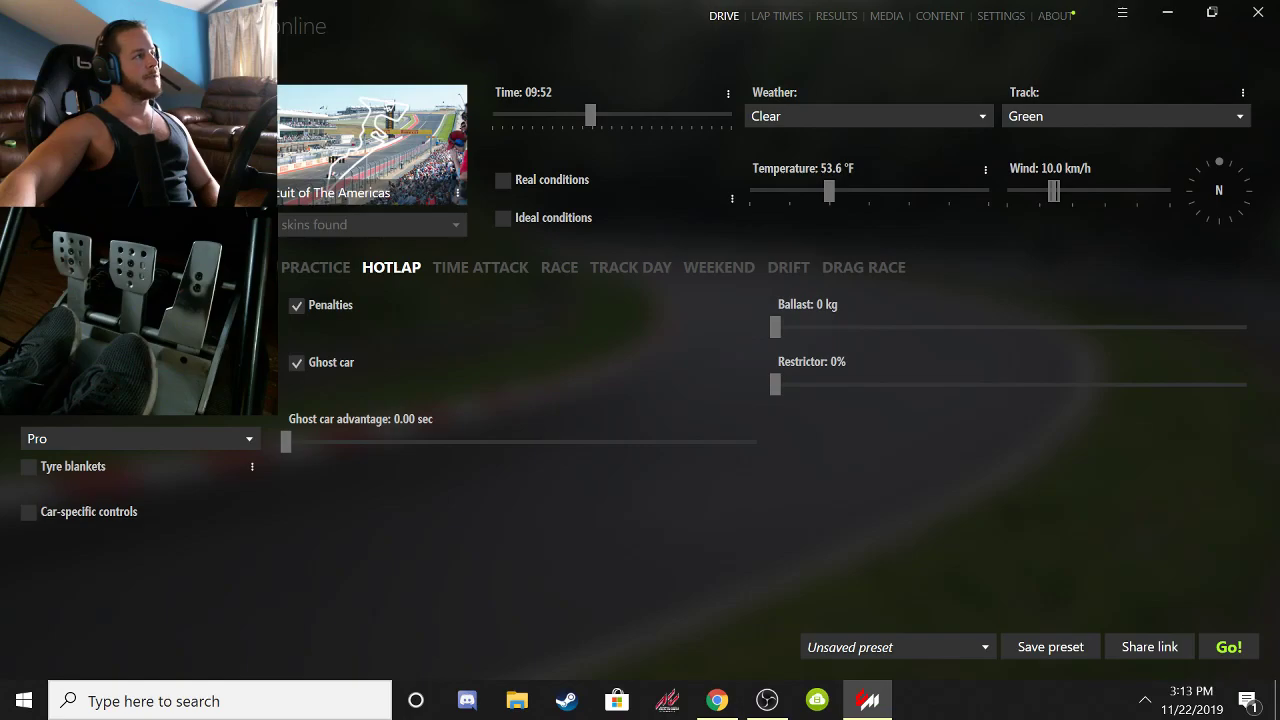
Visit Special events and RSR Live Timing, then return to the online server browser
{"action": "left_click", "coordinate": [230, 54]}
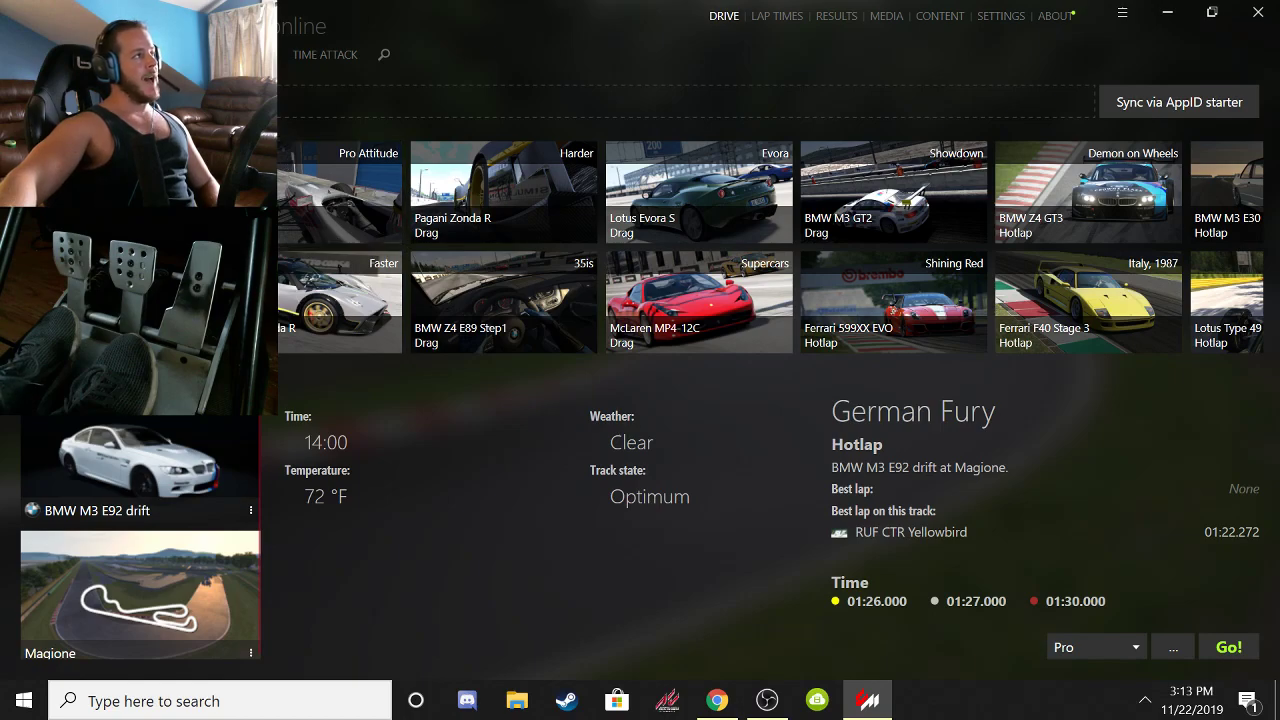
{"action": "left_click", "coordinate": [240, 54]}
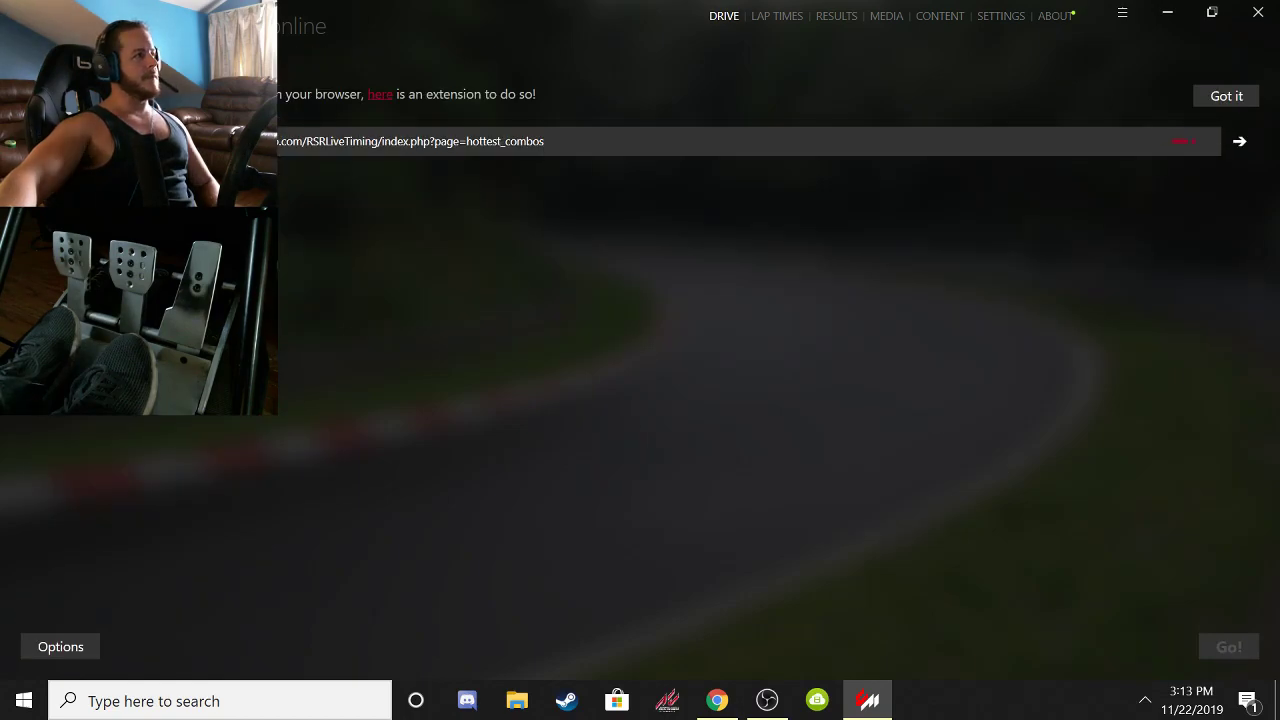
{"action": "left_click", "coordinate": [292, 33]}
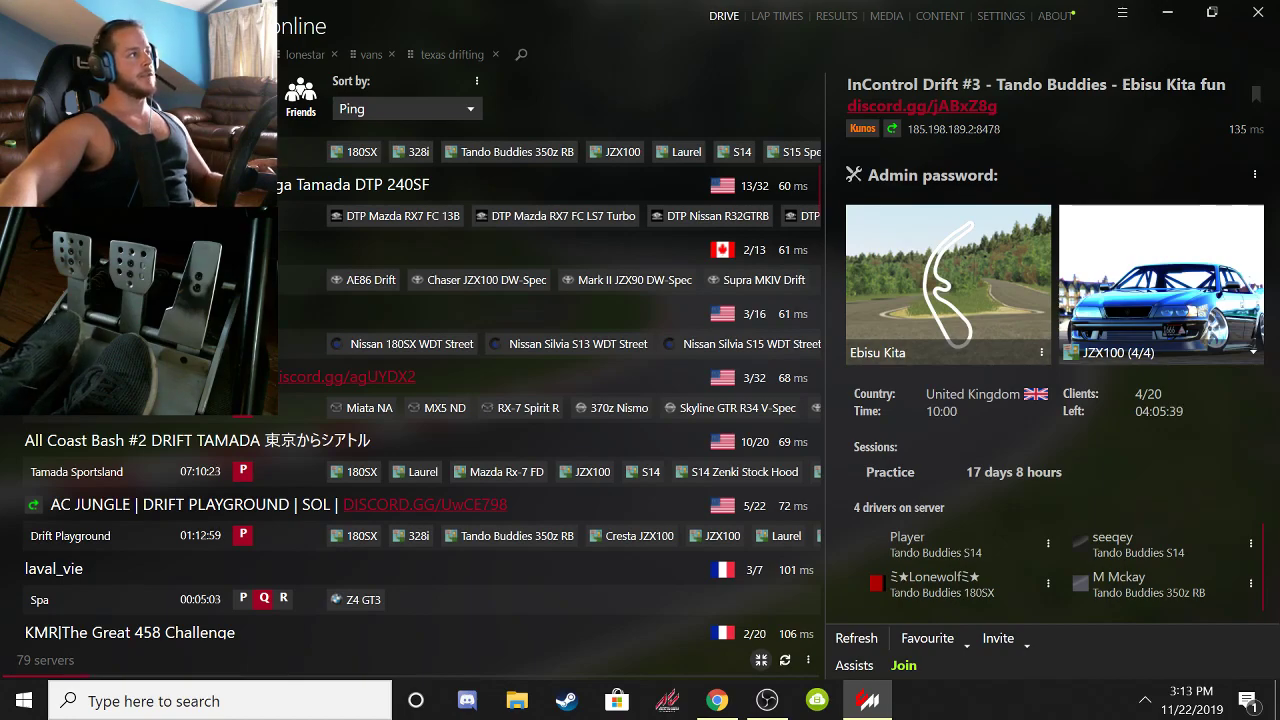
Refresh the server list, leave favourites for all online servers, and apply the lonestar filter
{"action": "key", "text": "ctrl+r"}
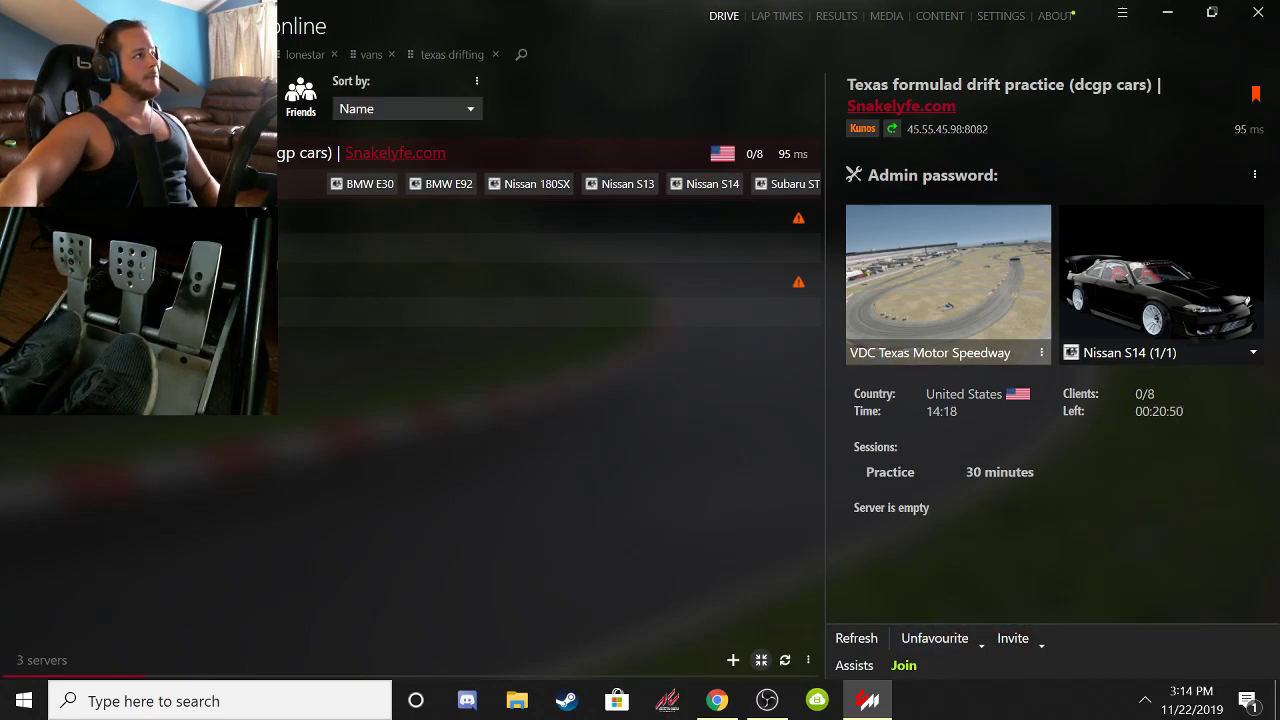
{"action": "left_click", "coordinate": [230, 54]}
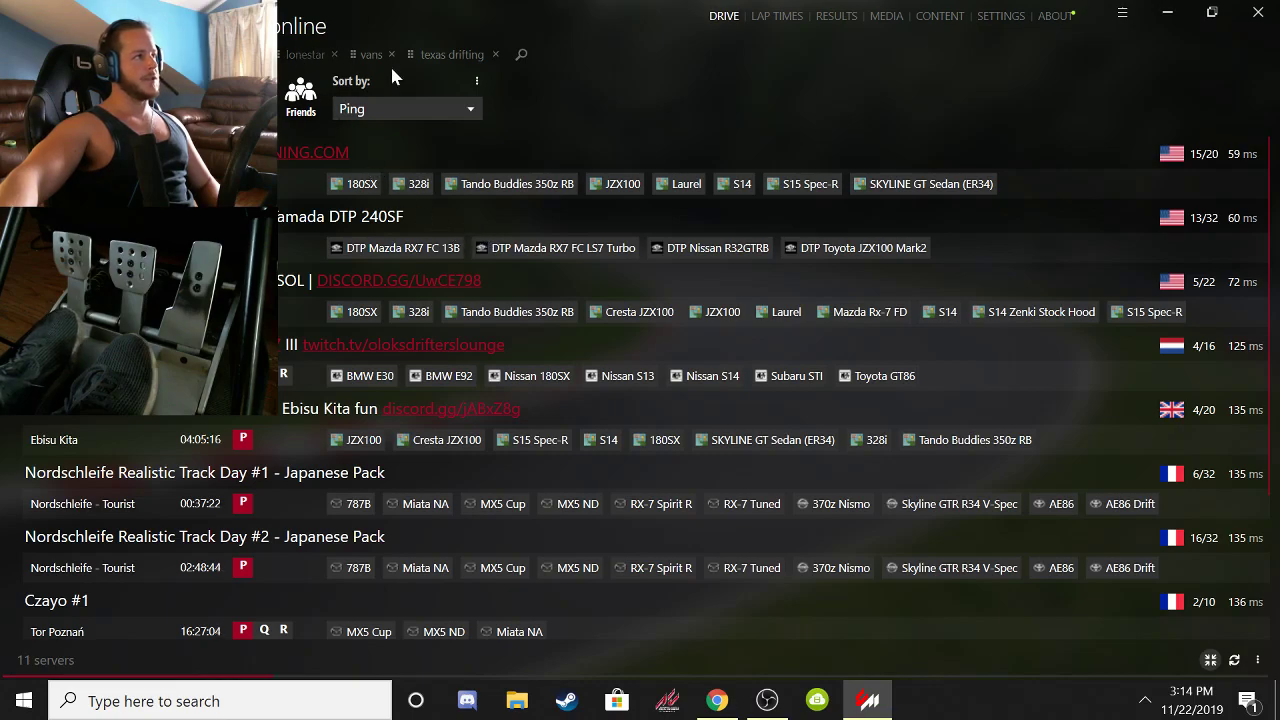
{"action": "left_click", "coordinate": [306, 55]}
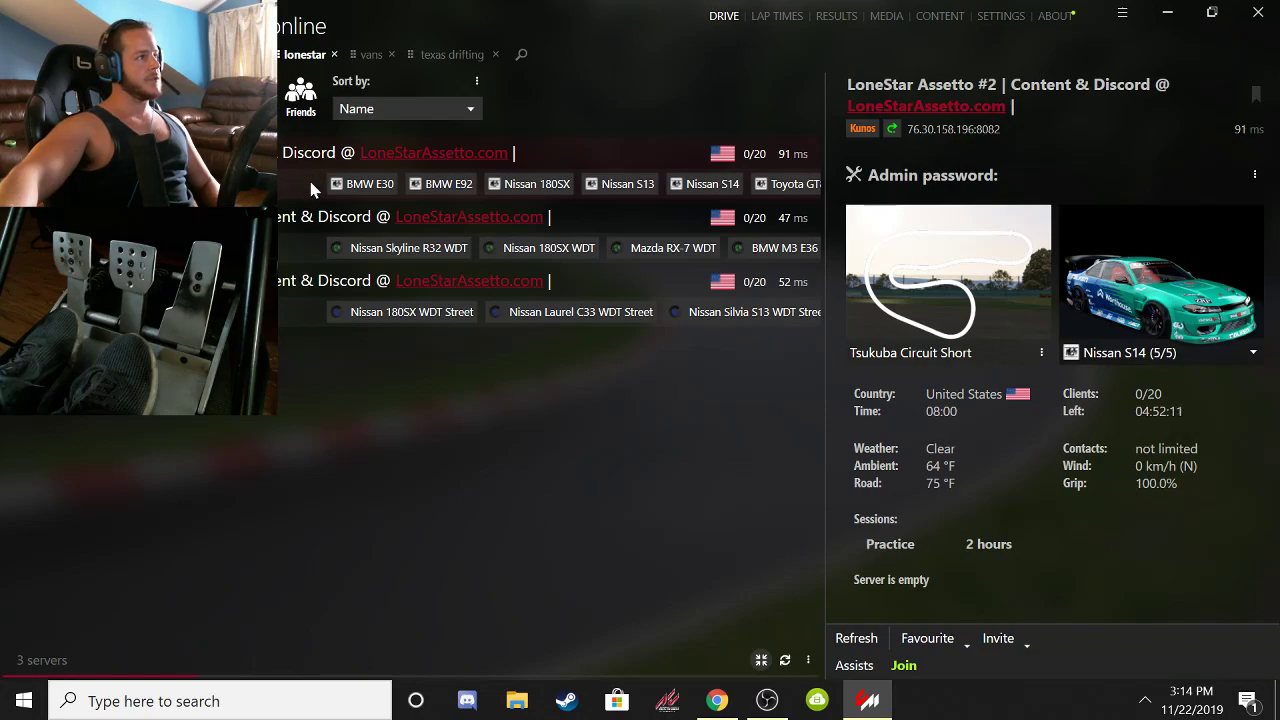
{"action": "left_click", "coordinate": [370, 58]}
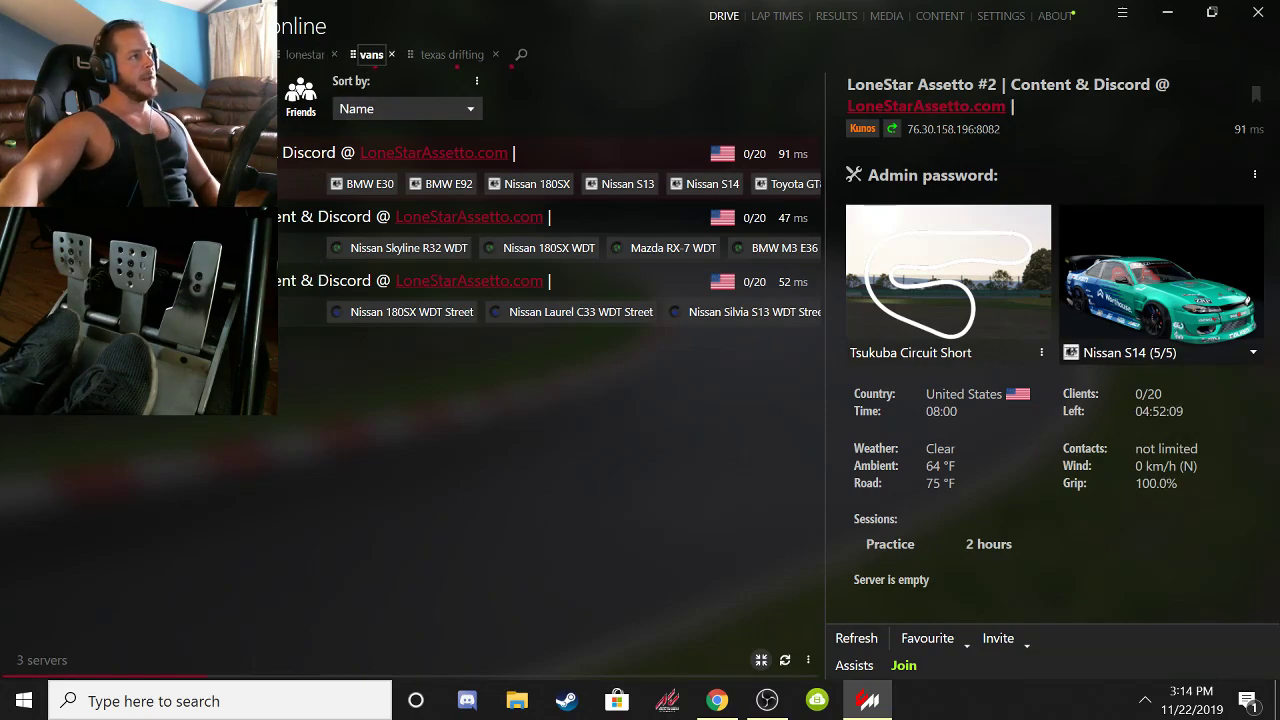
{"action": "left_click", "coordinate": [449, 56]}
{"action": "left_click", "coordinate": [521, 55]}
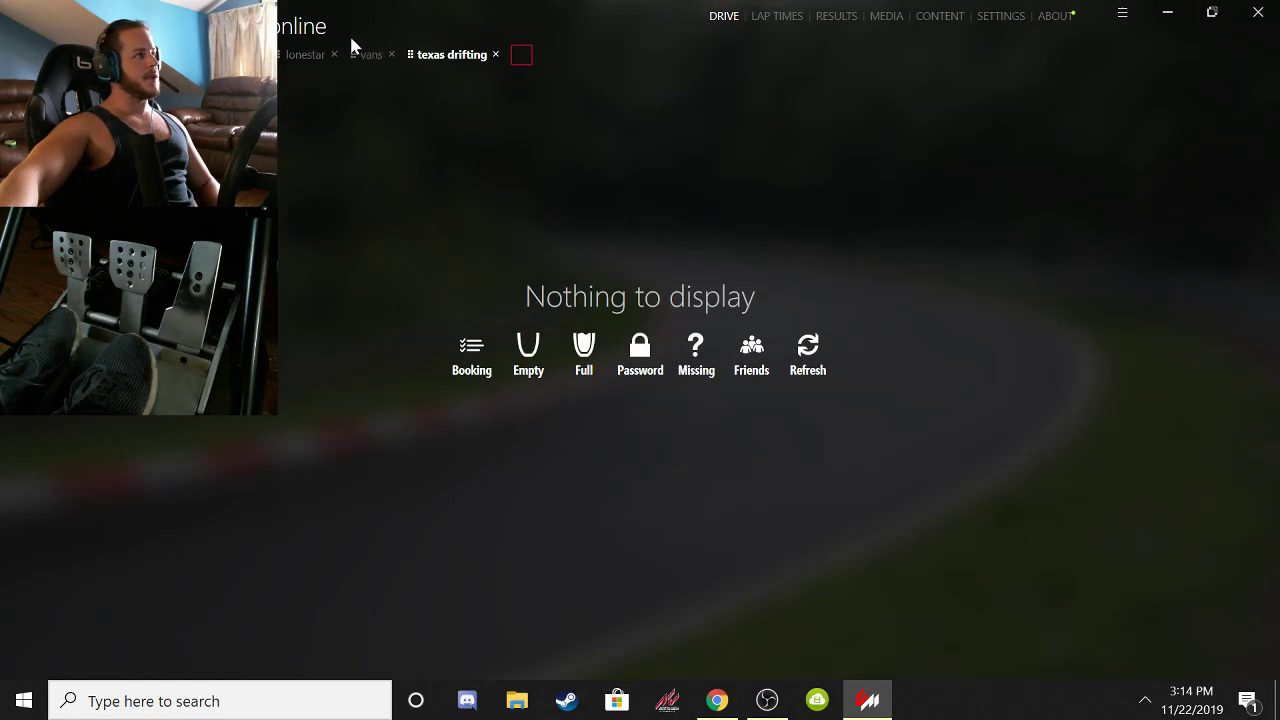
{"action": "left_click", "coordinate": [298, 35]}
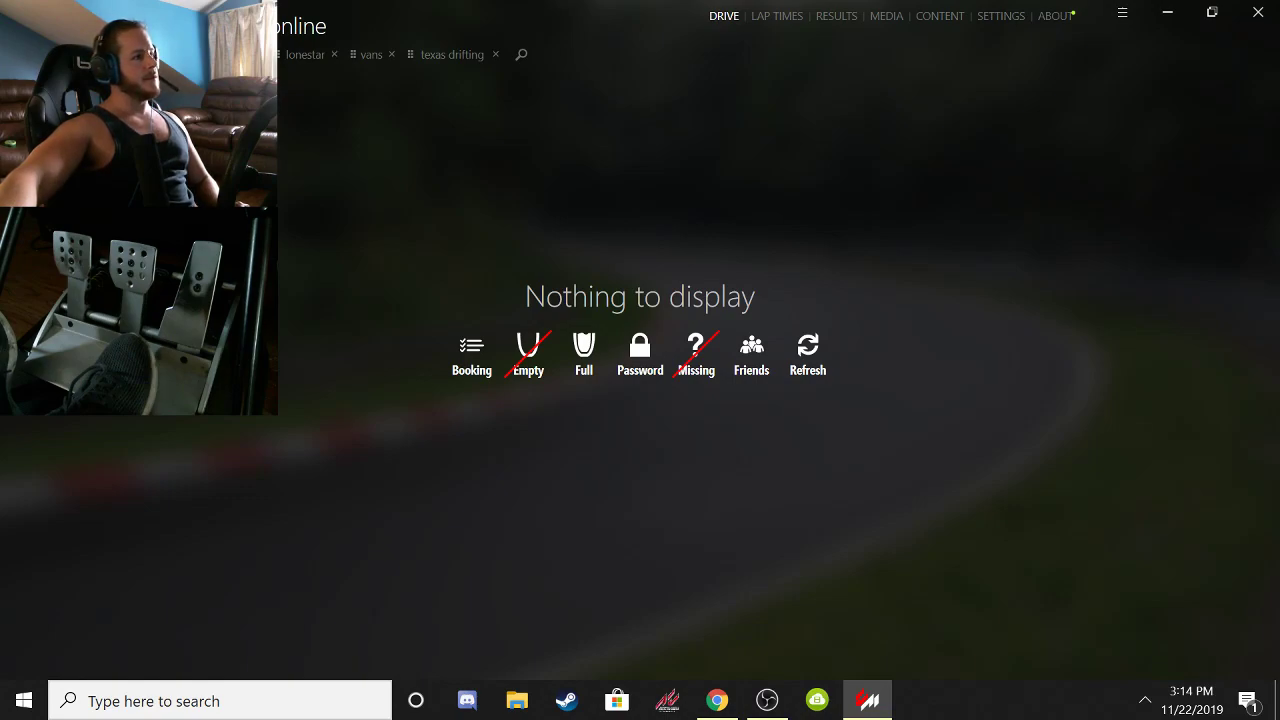
{"action": "left_click", "coordinate": [808, 362]}
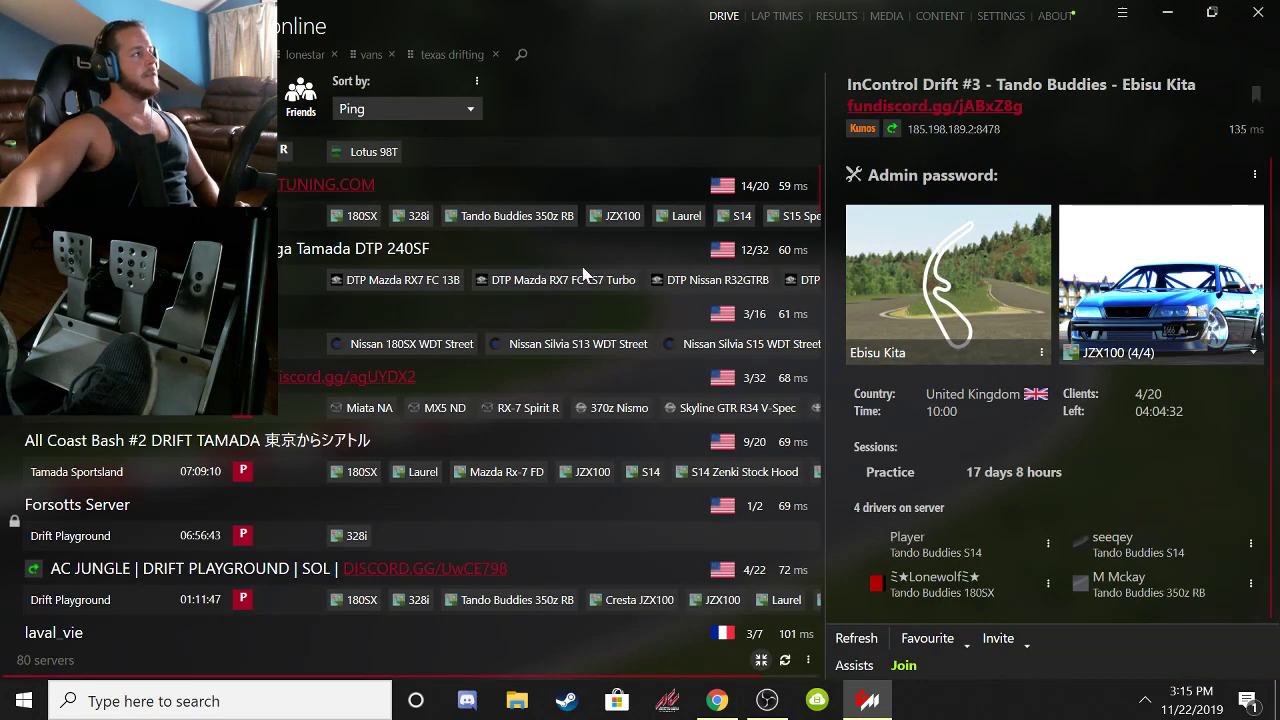
Compare the DRIFTCHITOWN and PAPA Assetto Friends server details by switching between their rows
{"action": "scroll", "coordinate": [588, 290], "scroll_direction": "up", "scroll_amount": 3}
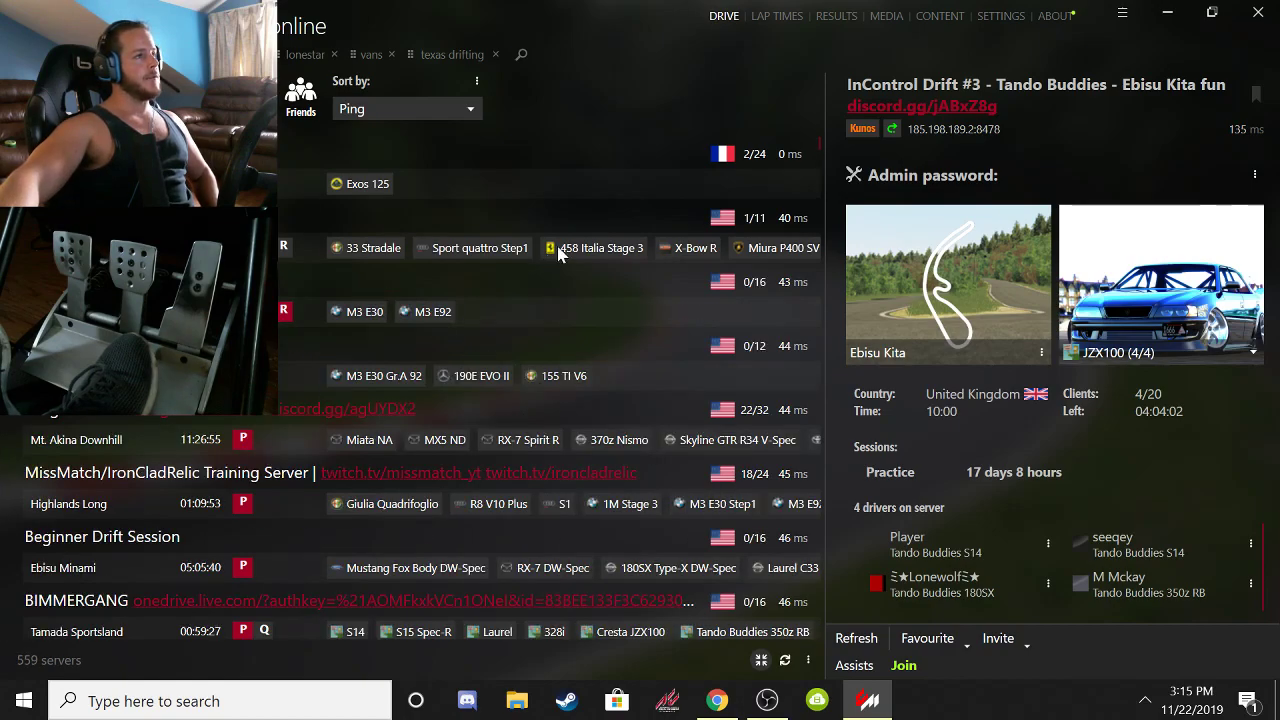
{"action": "left_click", "coordinate": [692, 283]}
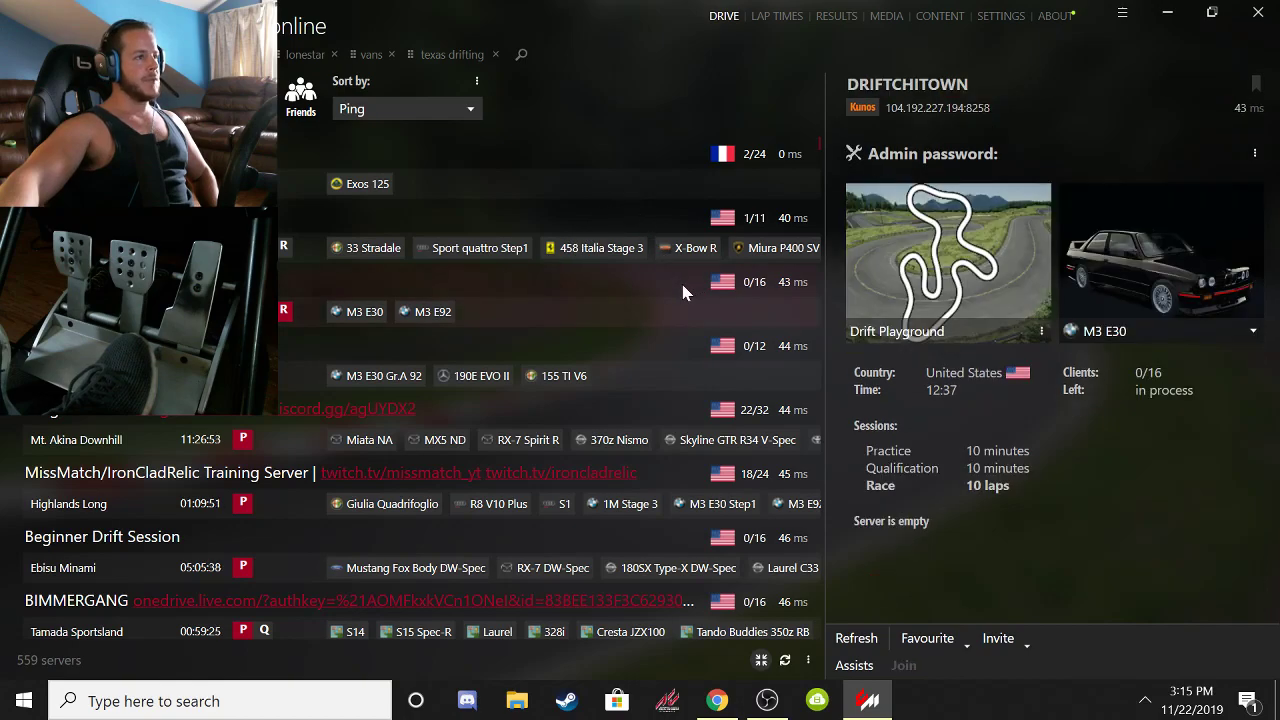
{"action": "left_click", "coordinate": [668, 364]}
{"action": "left_click", "coordinate": [616, 280]}
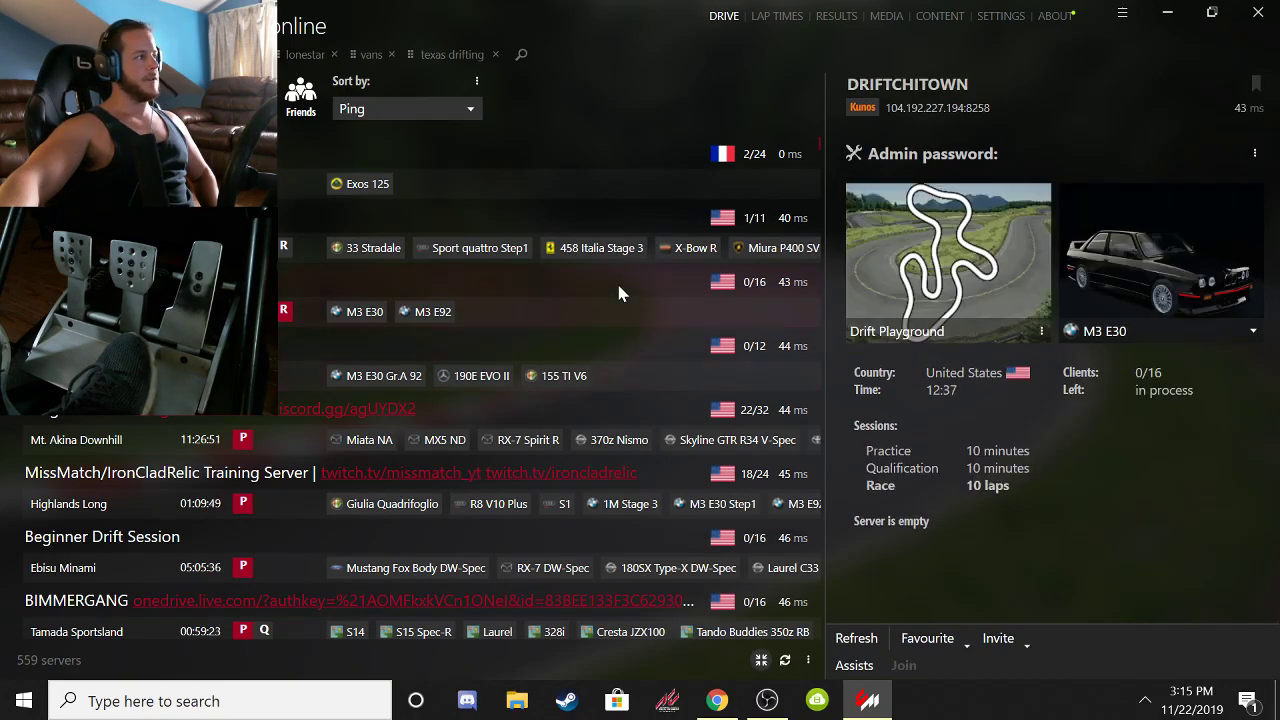
{"action": "left_click", "coordinate": [613, 386]}
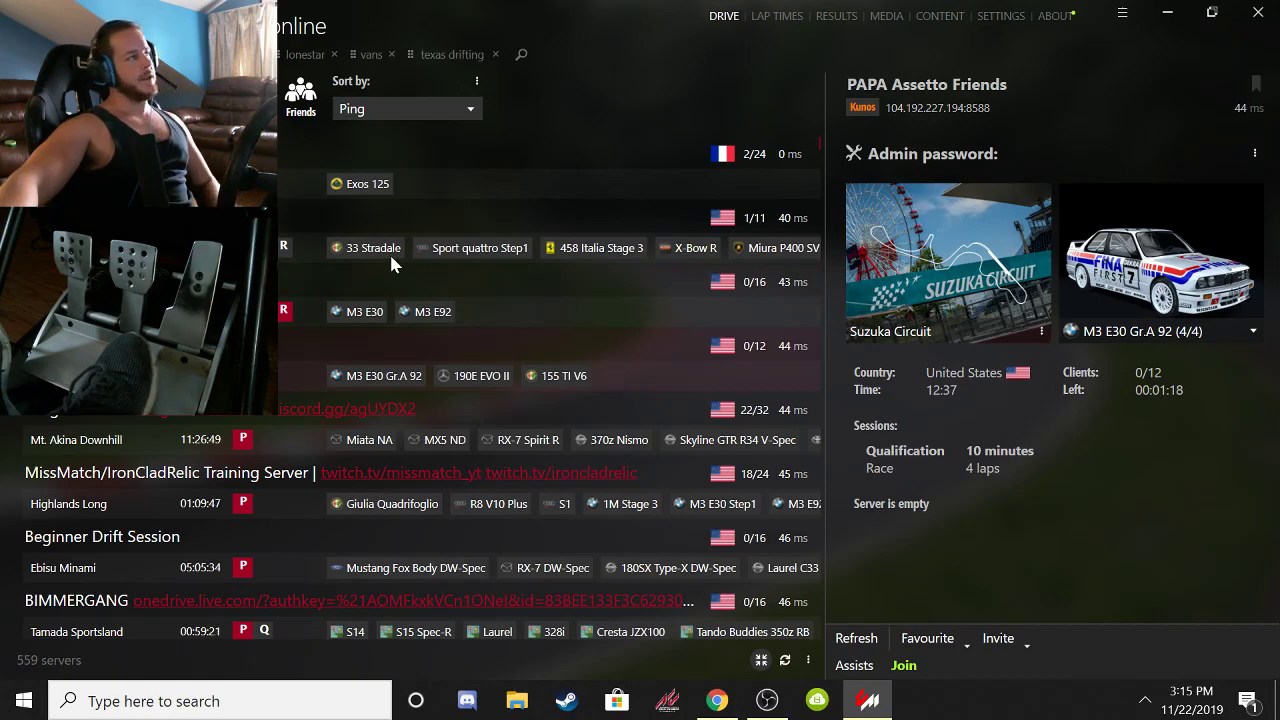